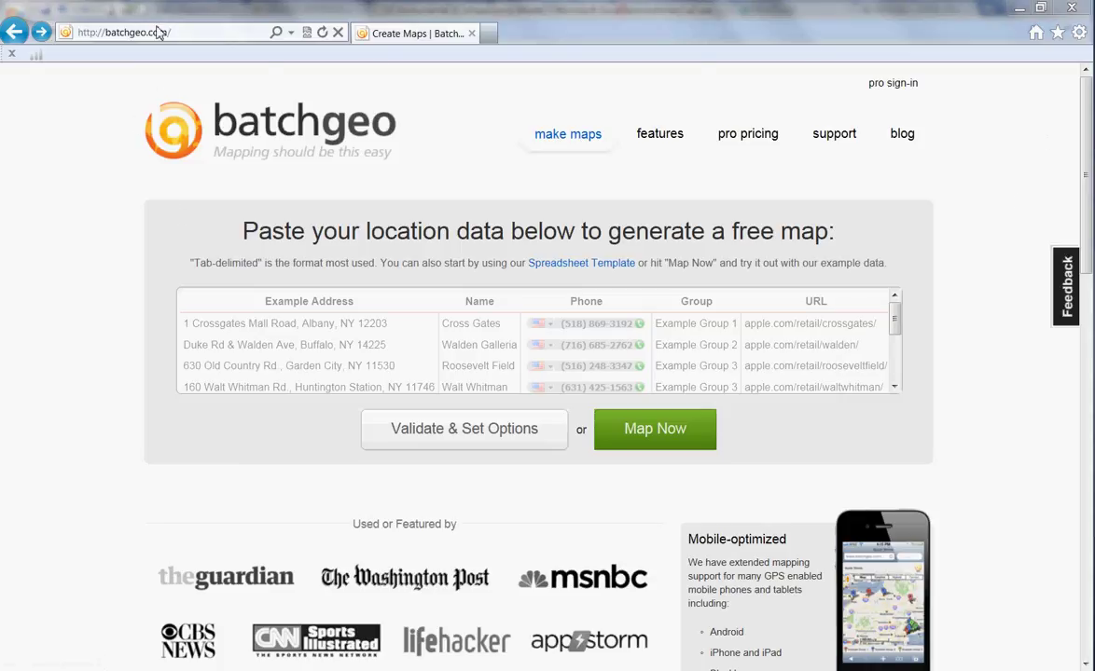
Map the example store data and follow marker D's Walt Whitman Apple Store link.
left_click(186, 34)
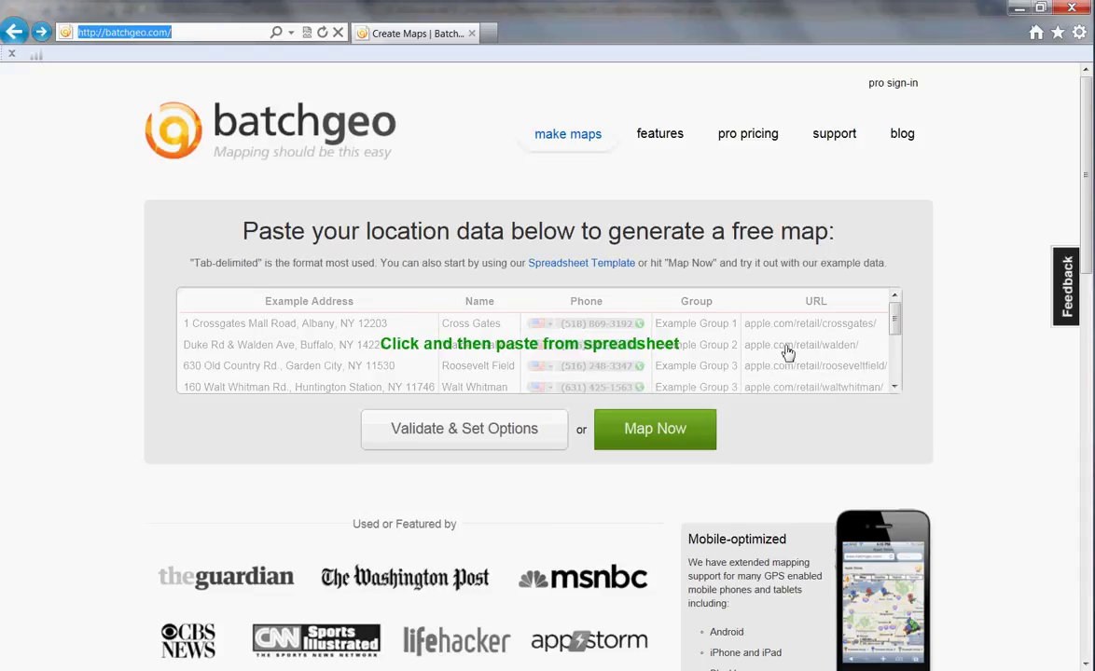
left_click(683, 442)
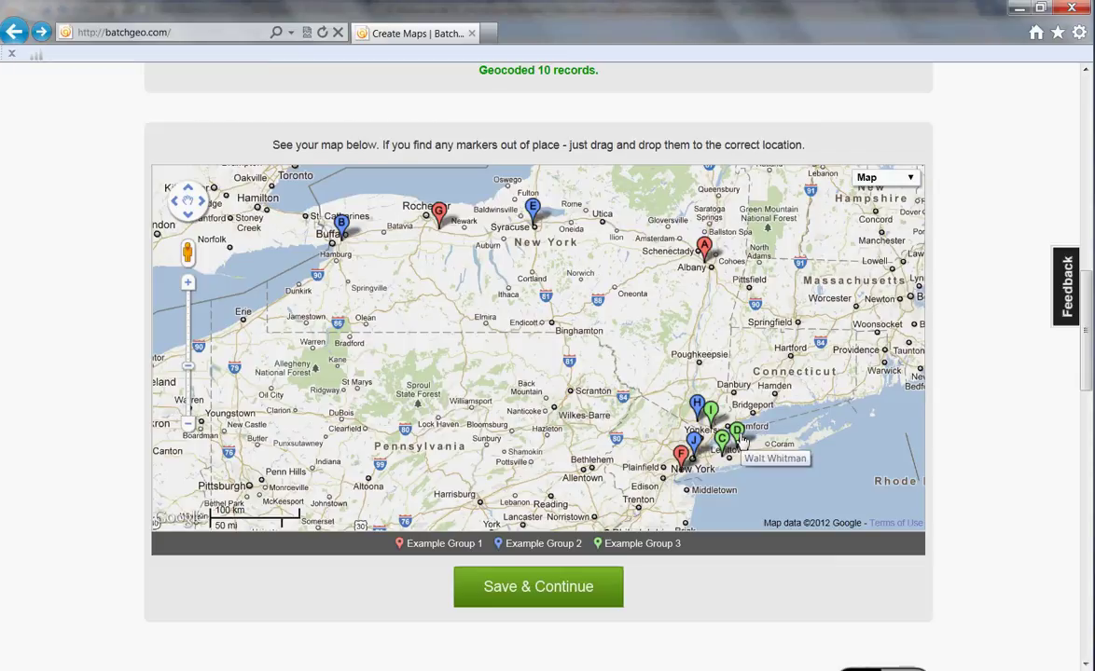
left_click(742, 440)
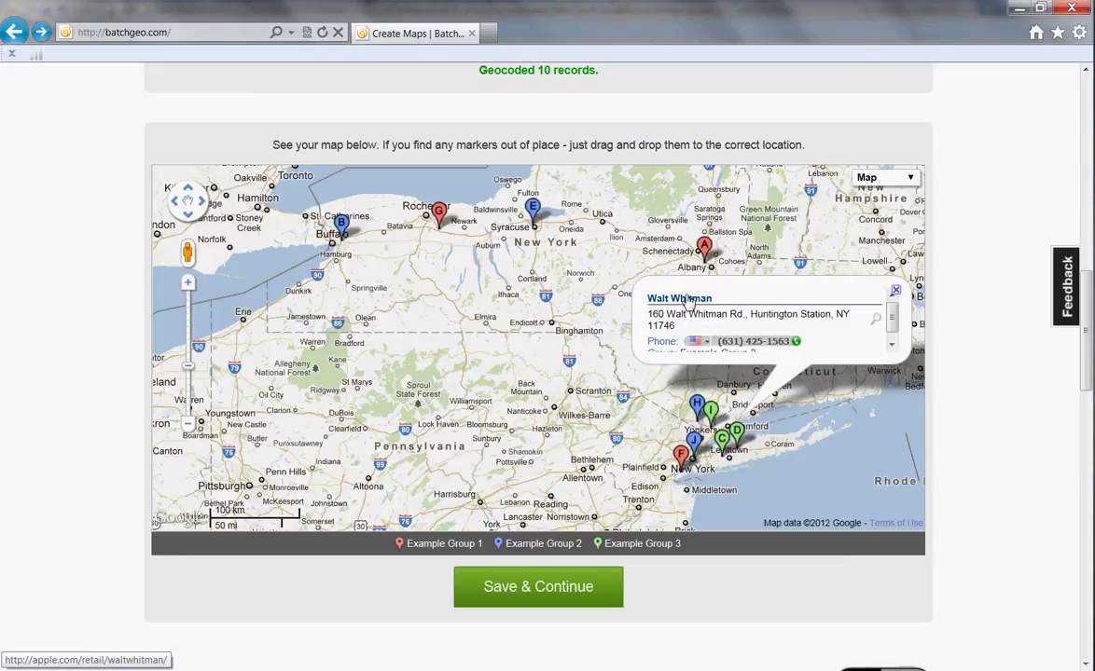
left_click(686, 300)
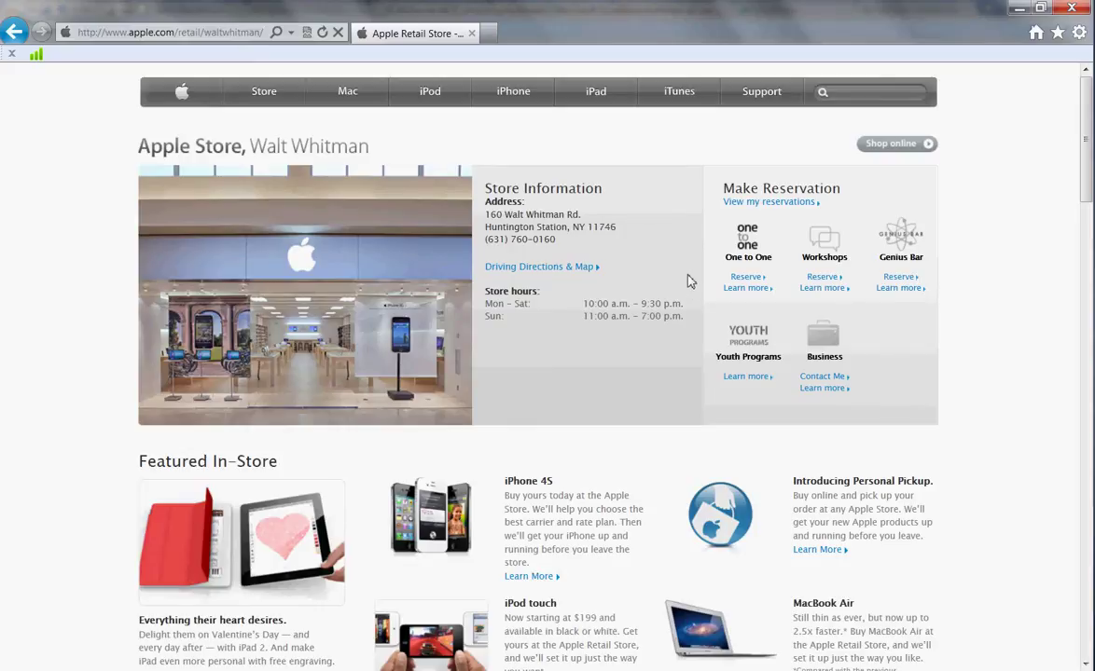
Return to BatchGeo's paste box, then bring up the DC monuments Excel workbook.
left_click(13, 40)
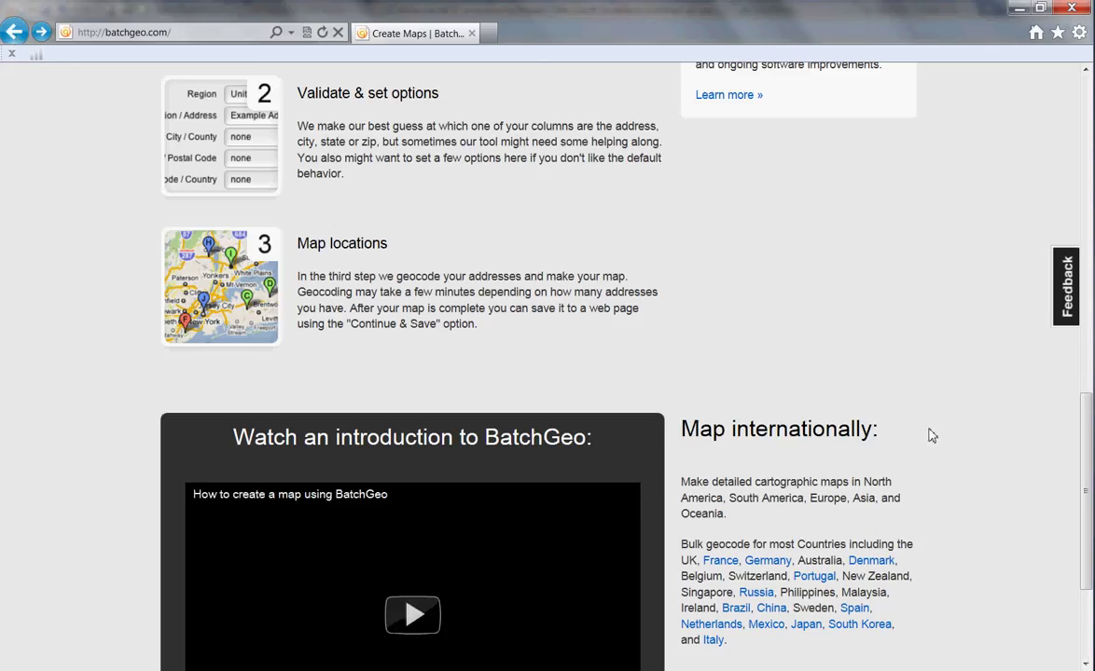
scroll(930, 435, "up", 8)
scroll(931, 435, "up", 3)
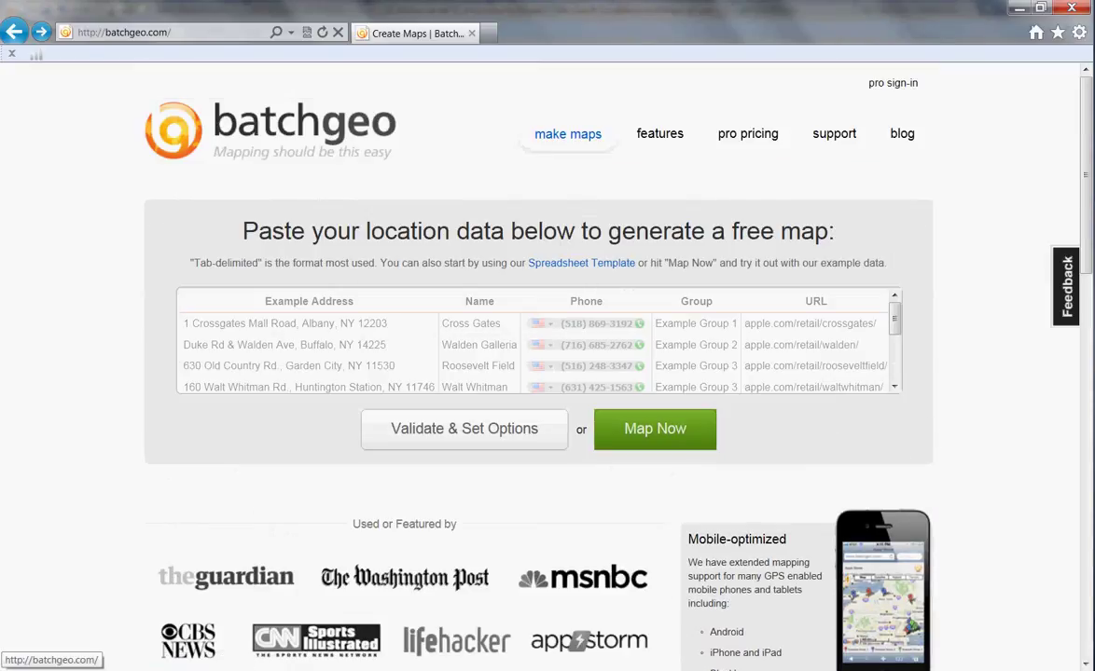
key("alt+Tab")
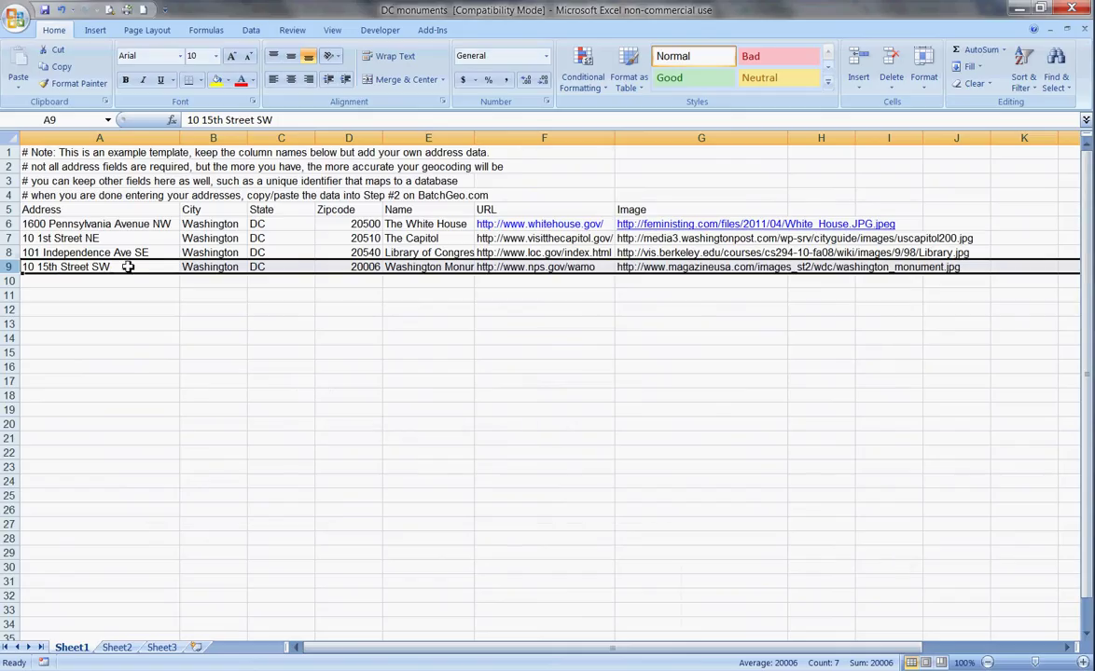
Select A5:G9, the Address-to-Image headers plus four monument rows, for copying.
left_click(32, 209)
left_click(224, 211)
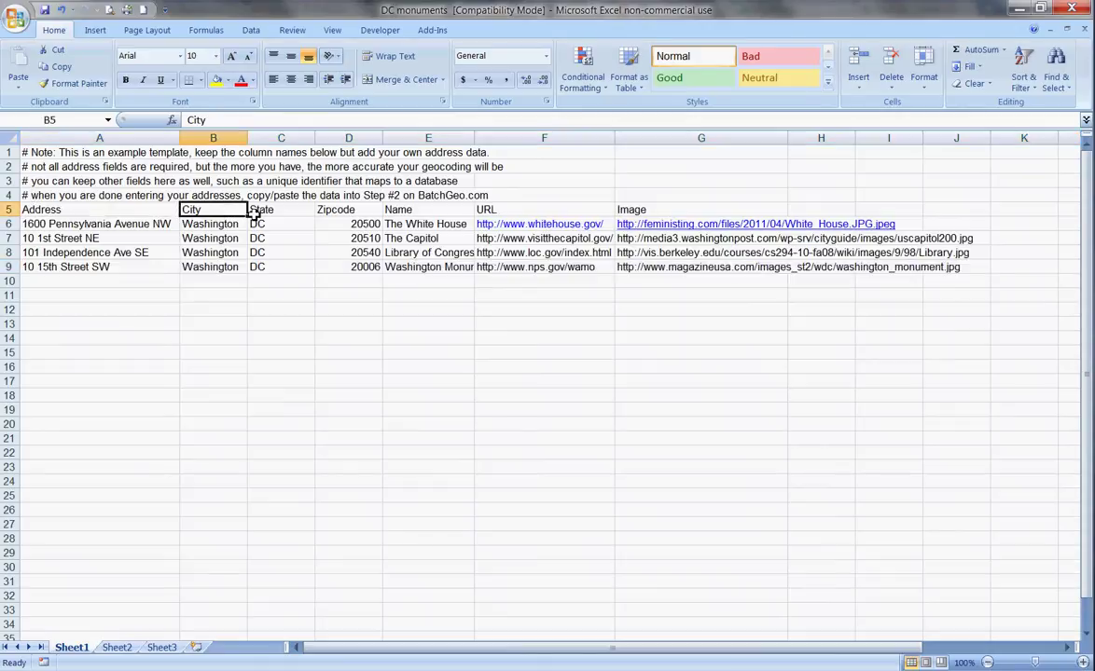
left_click(282, 212)
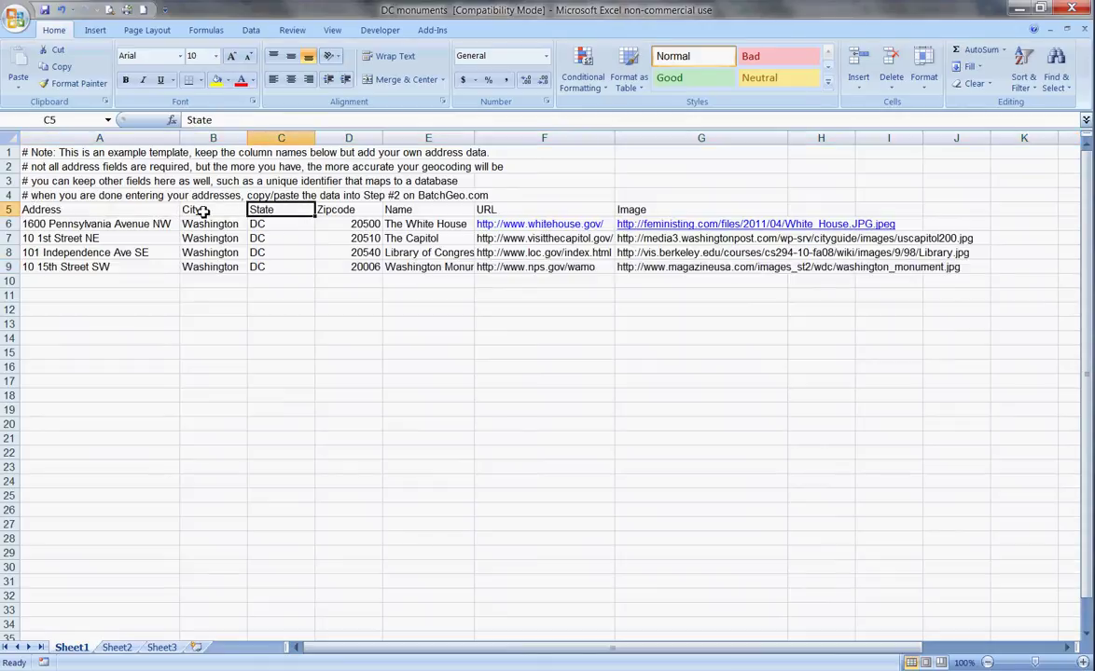
left_click(408, 212)
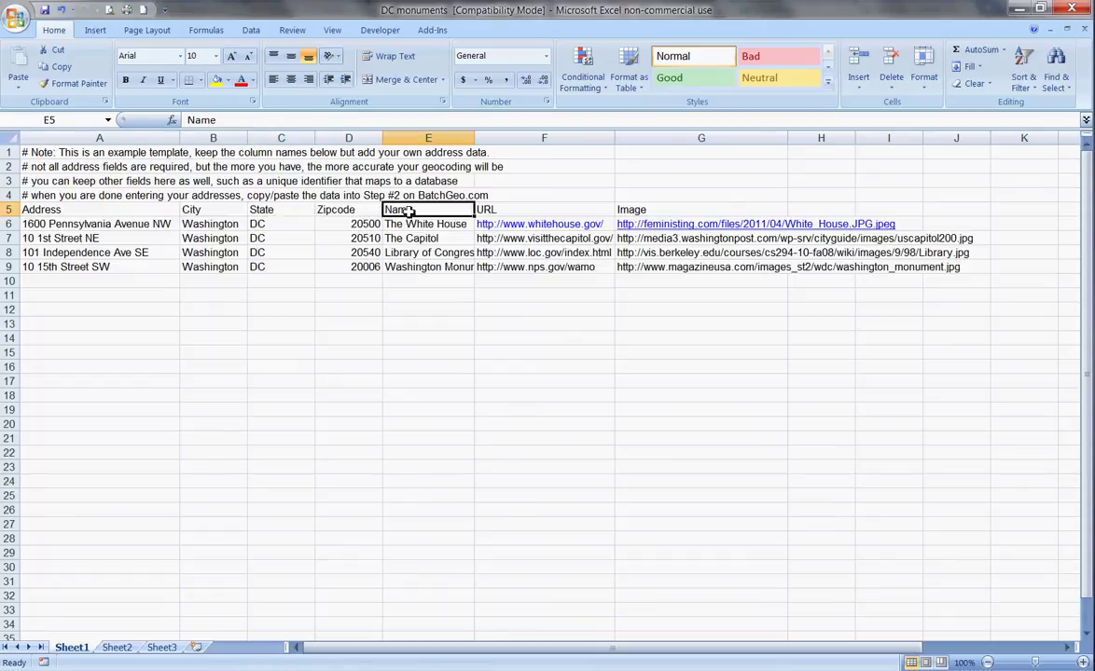
left_click(493, 212)
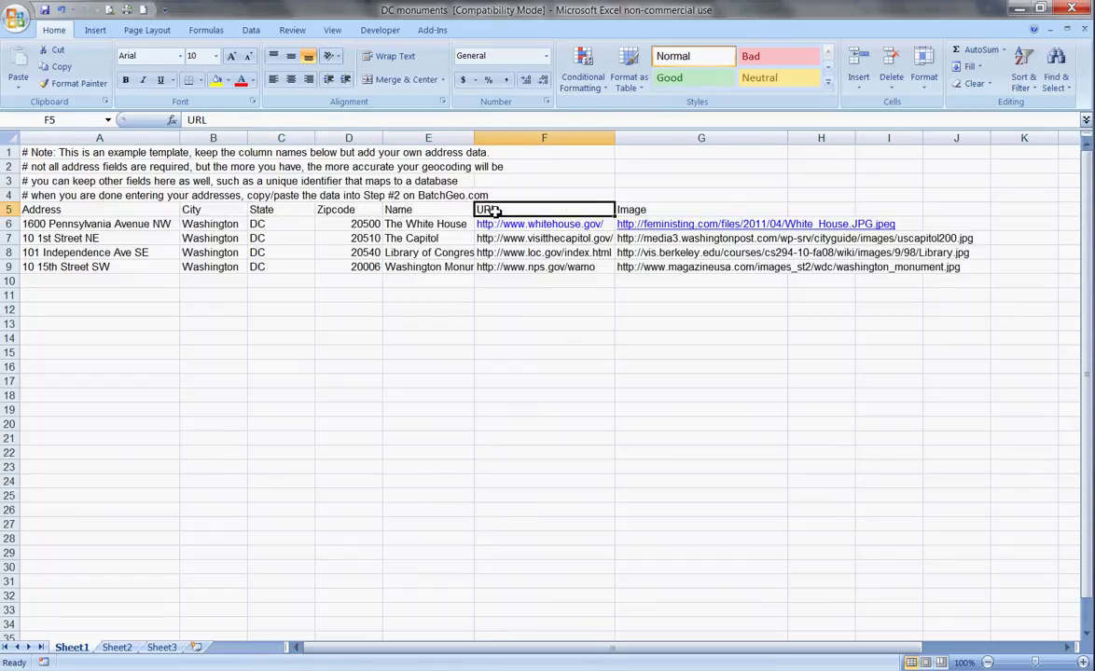
left_click(696, 213)
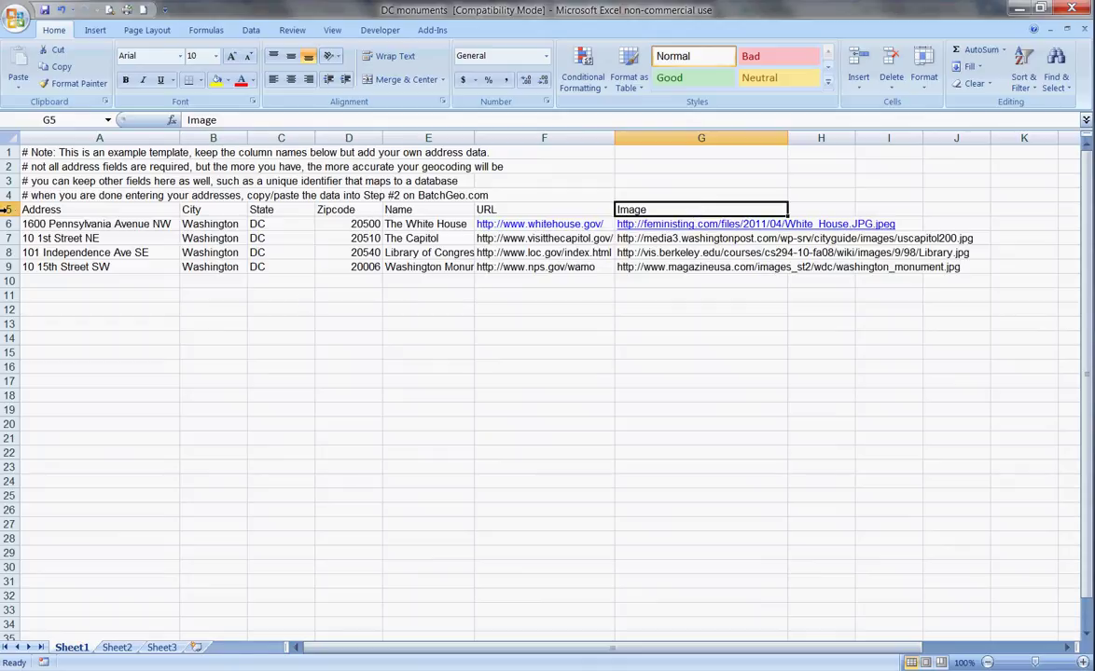
left_click_drag(32, 209, 638, 264)
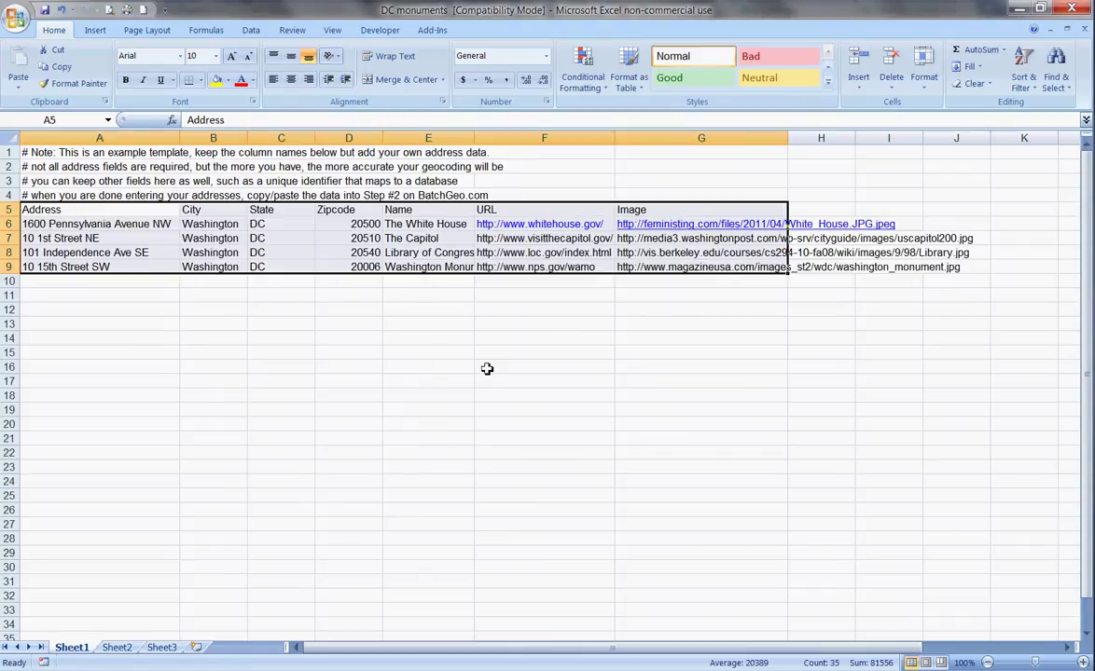
Paste the copied monument rows into BatchGeo's data box, replacing the example data.
key("alt+Tab")
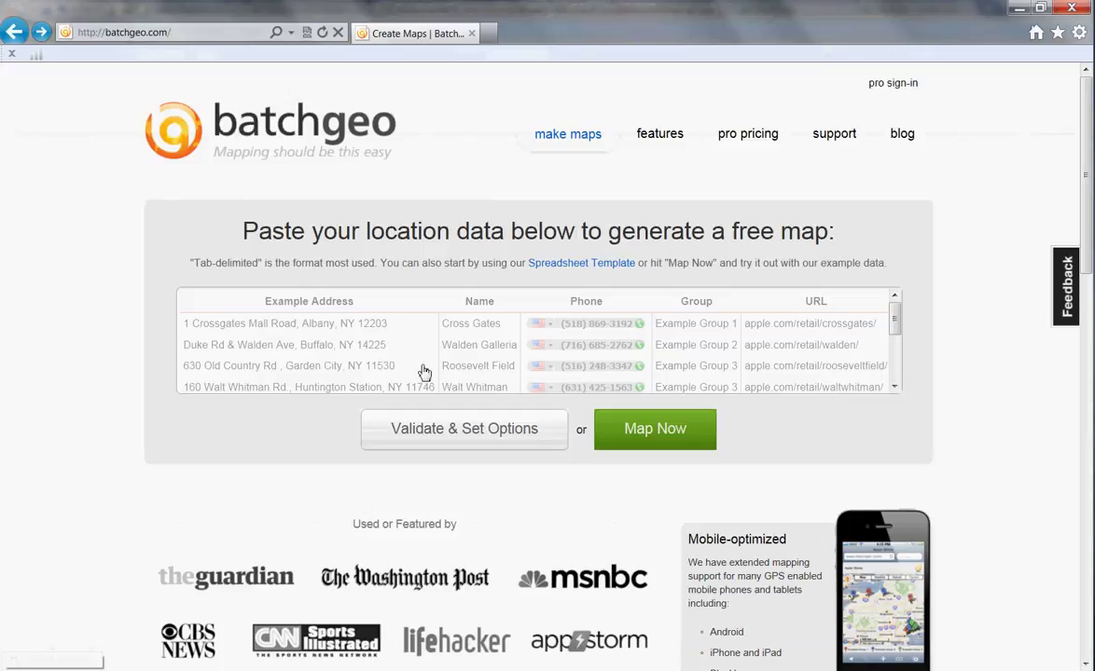
left_click(421, 370)
key("ctrl+v")
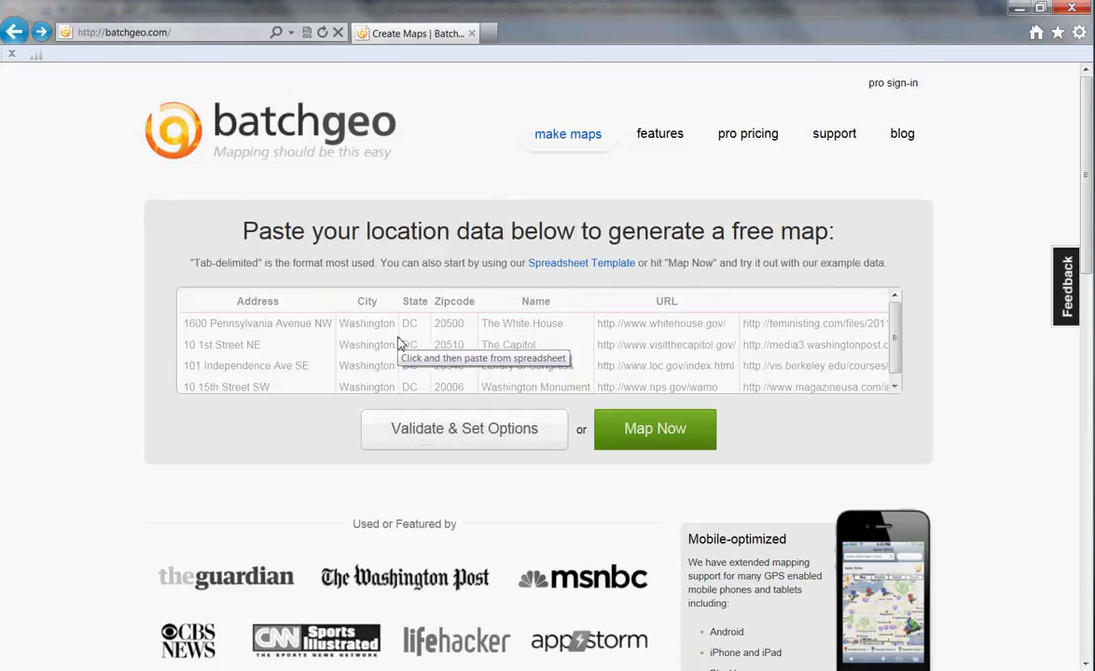
Validate the pasted data as 7 columns and 4 rows, with Region set to United States.
left_click(501, 444)
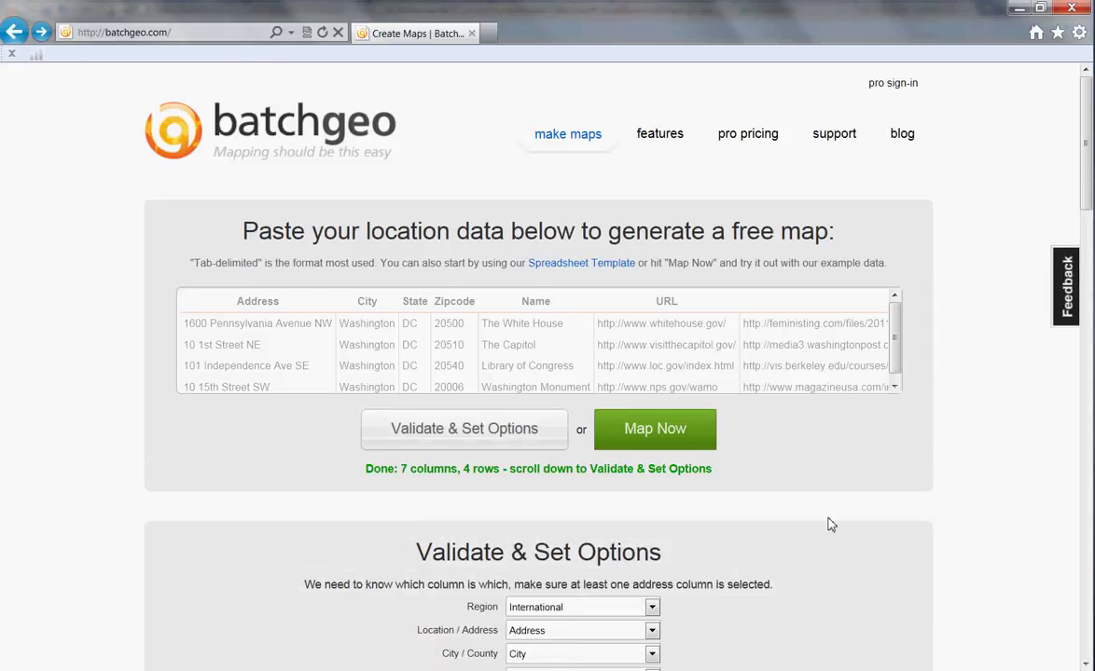
scroll(828, 520, "down", 2)
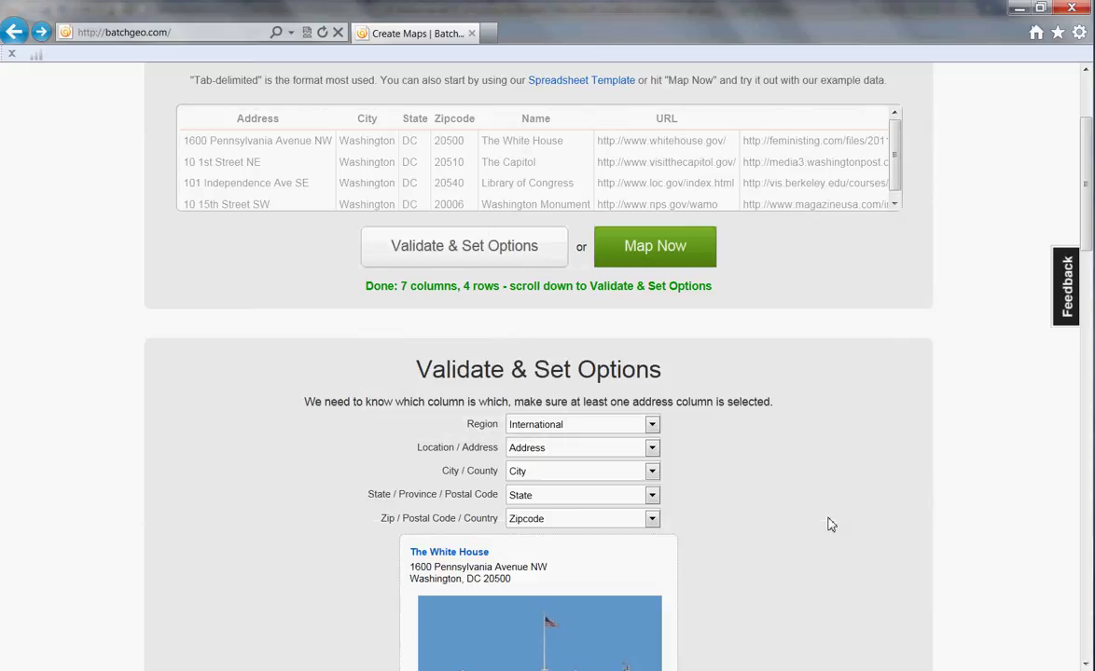
left_click(652, 427)
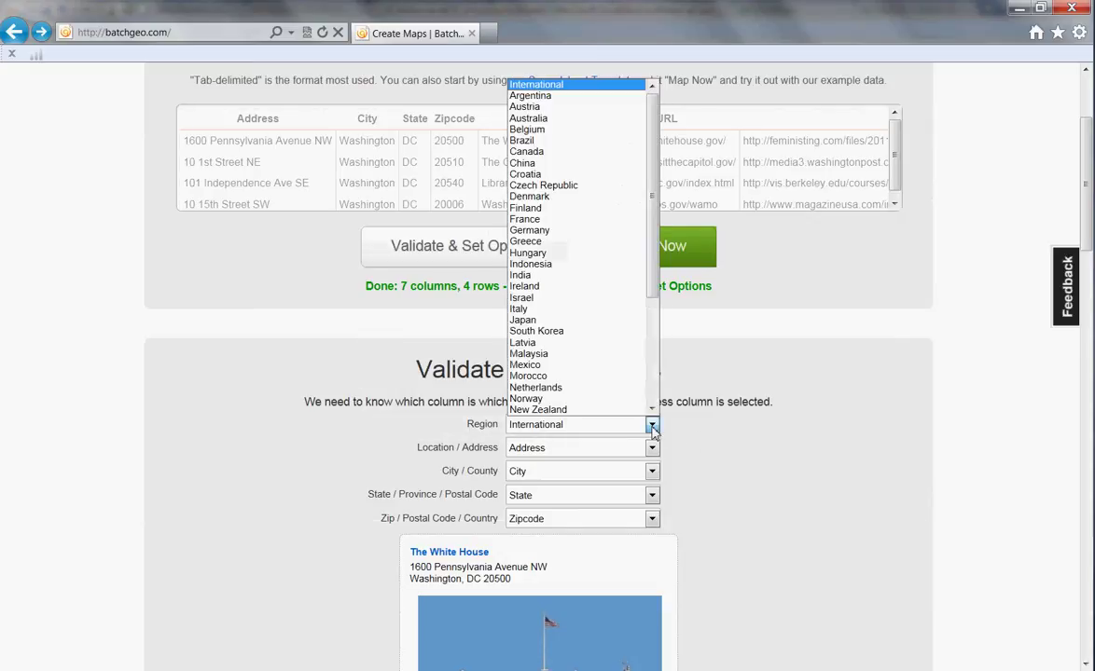
left_click_drag(650, 282, 650, 373)
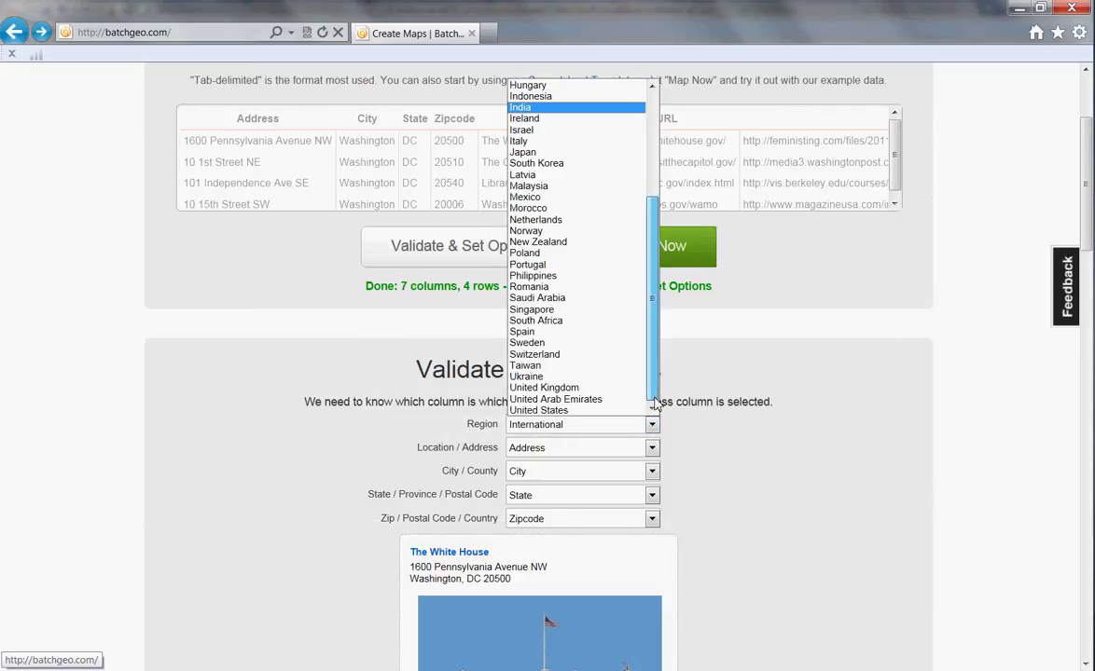
left_click(588, 410)
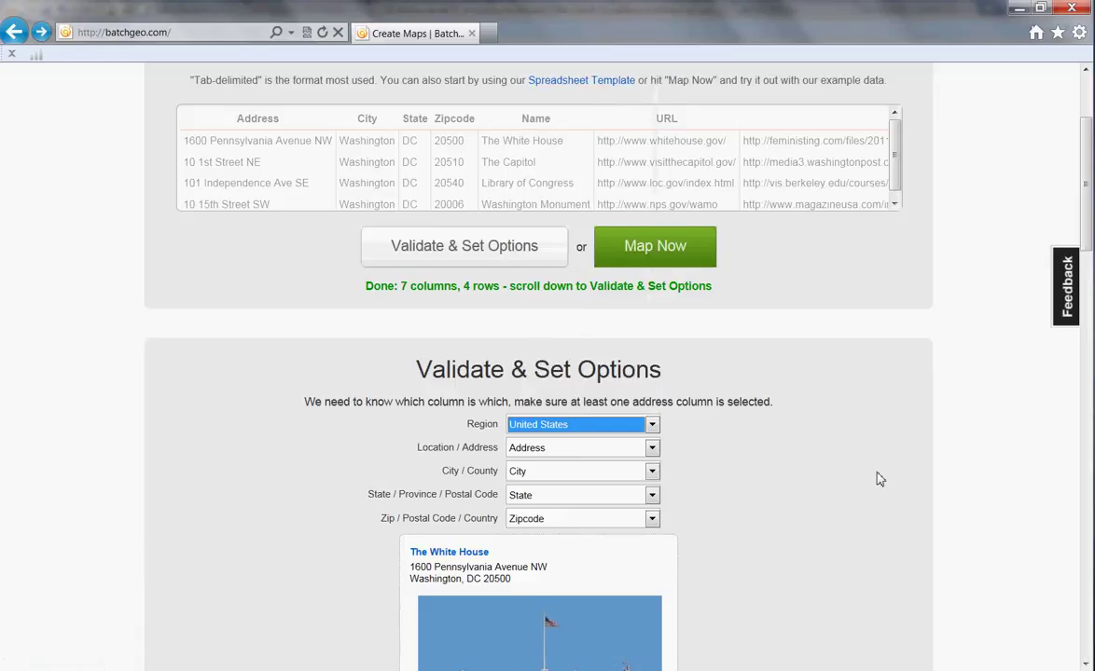
scroll(879, 479, "down", 3)
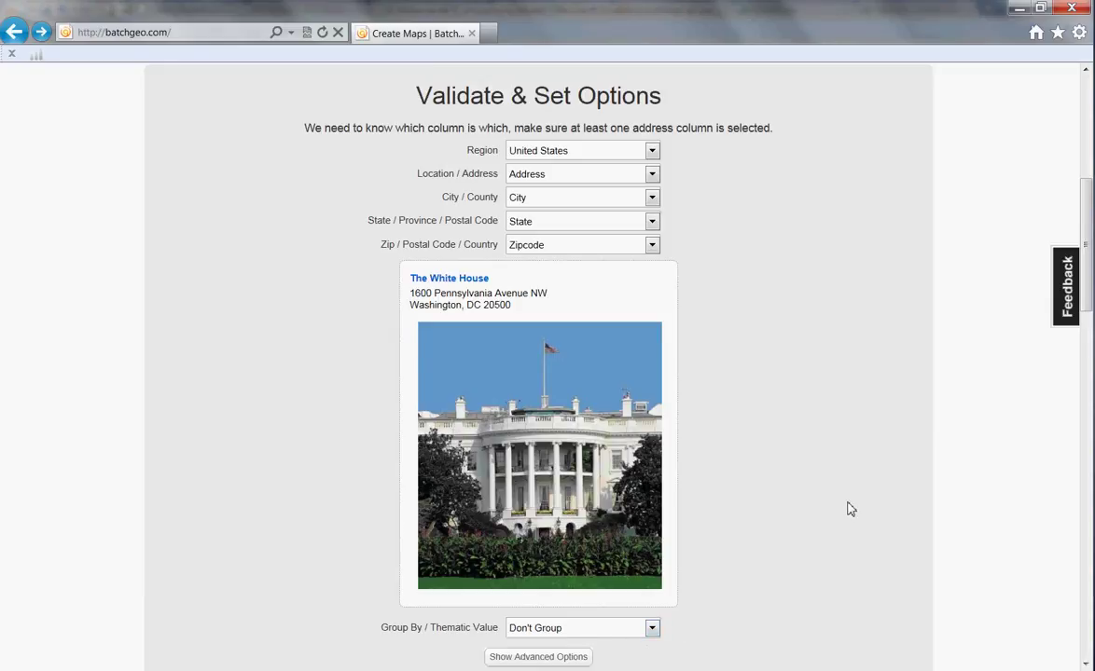
Map the four monuments and move marker A onto the White House grounds.
scroll(851, 509, "up", 5)
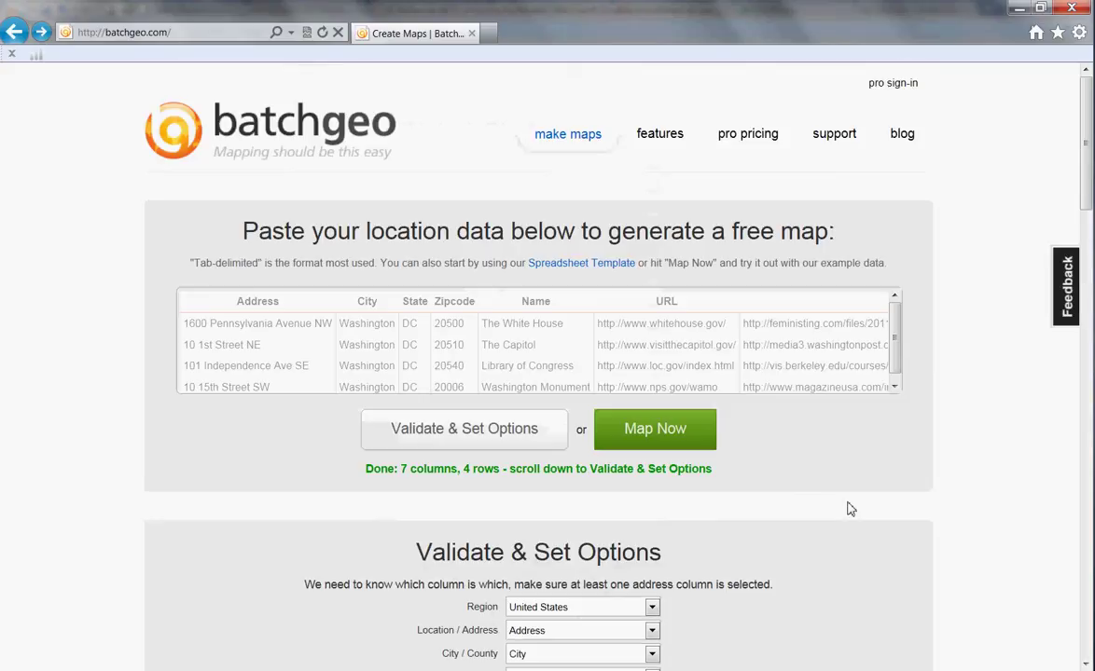
left_click(655, 430)
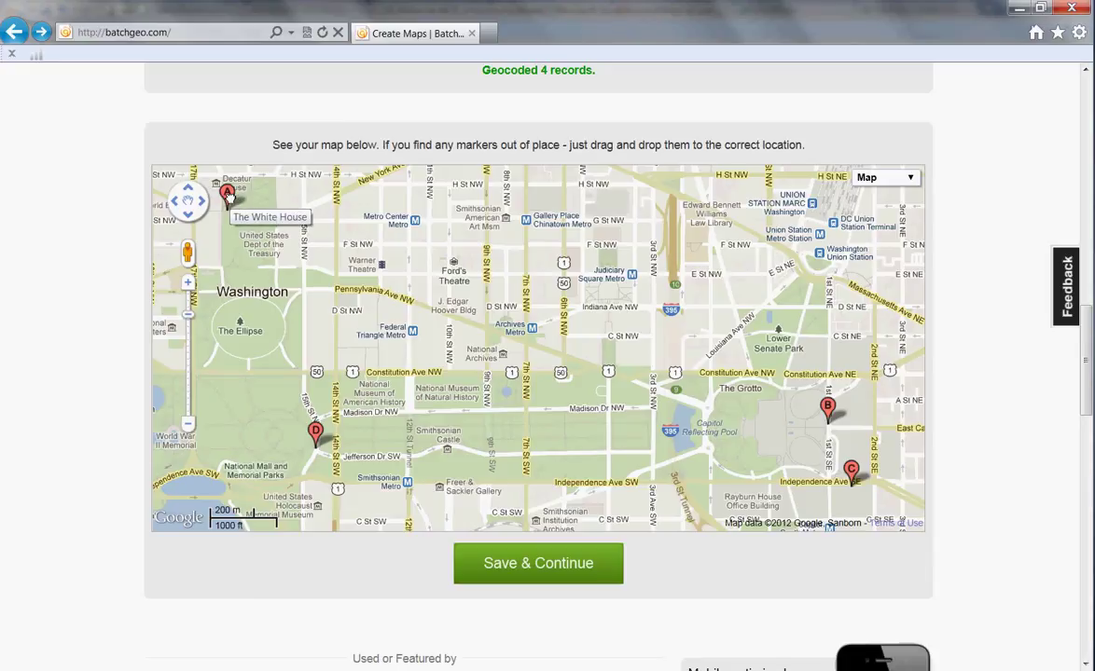
mouse_move(232, 200)
left_mouse_down()
mouse_move(235, 179)
mouse_move(246, 403)
mouse_move(237, 369)
mouse_move(247, 359)
mouse_move(251, 370)
left_mouse_up()
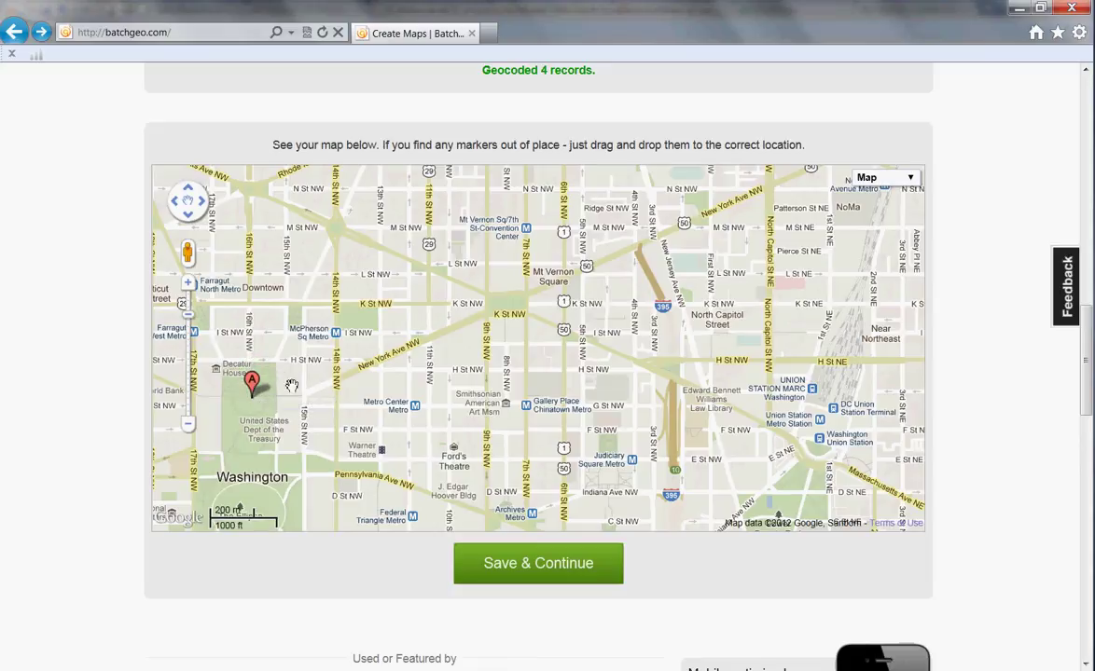
Check the White House popup's website link, then return and remap the addresses.
left_click(249, 382)
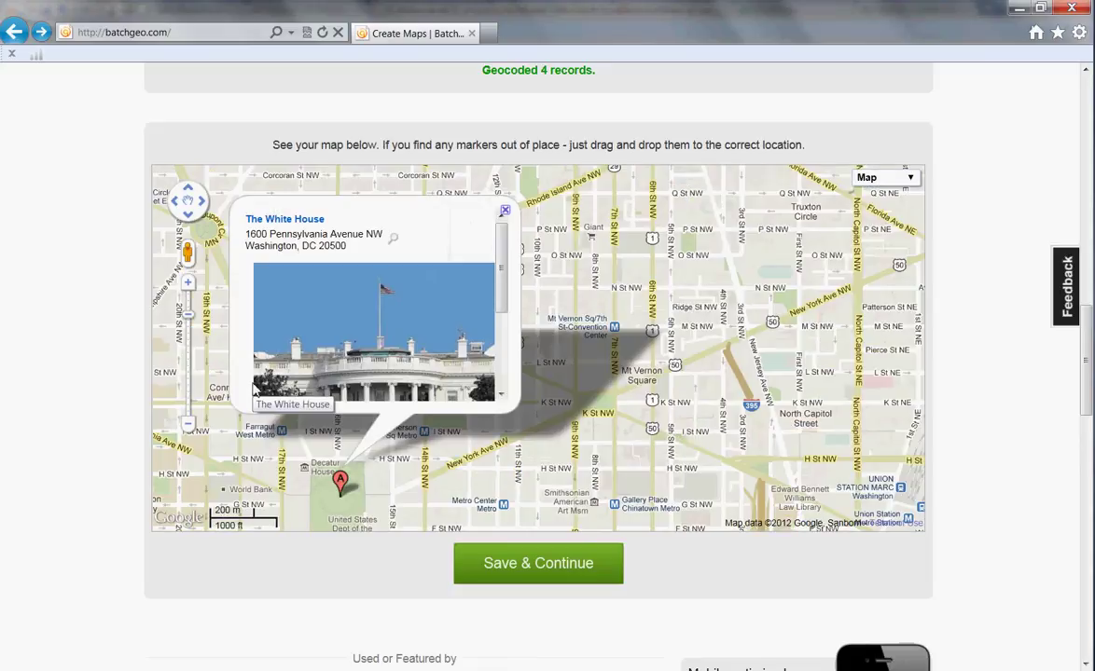
left_click(296, 222)
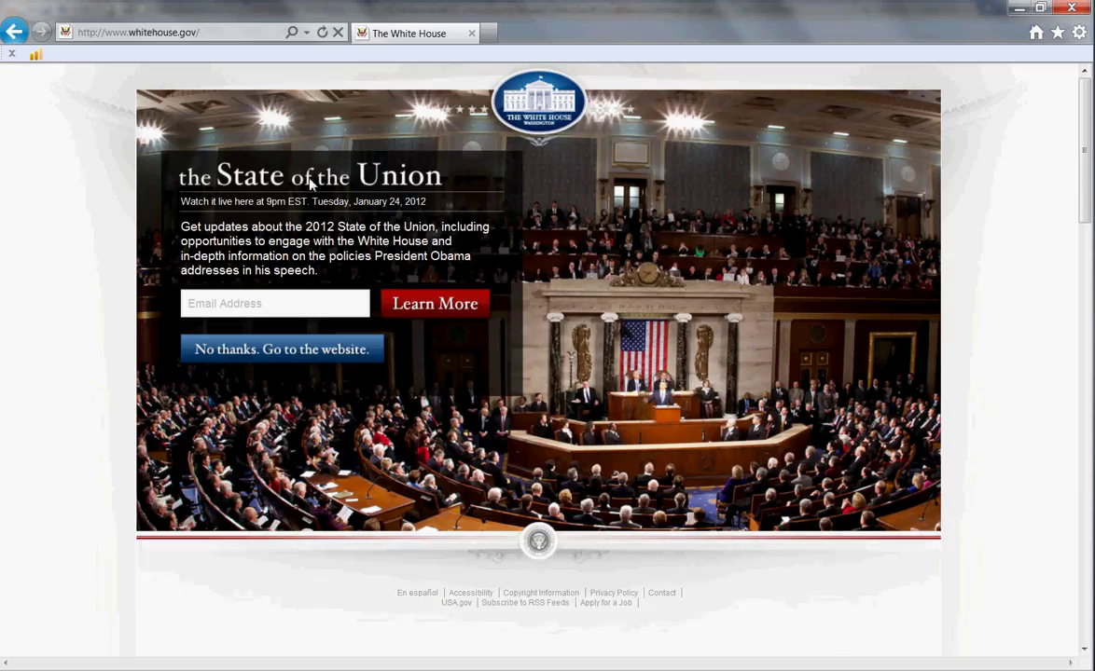
left_click(14, 31)
left_click(666, 446)
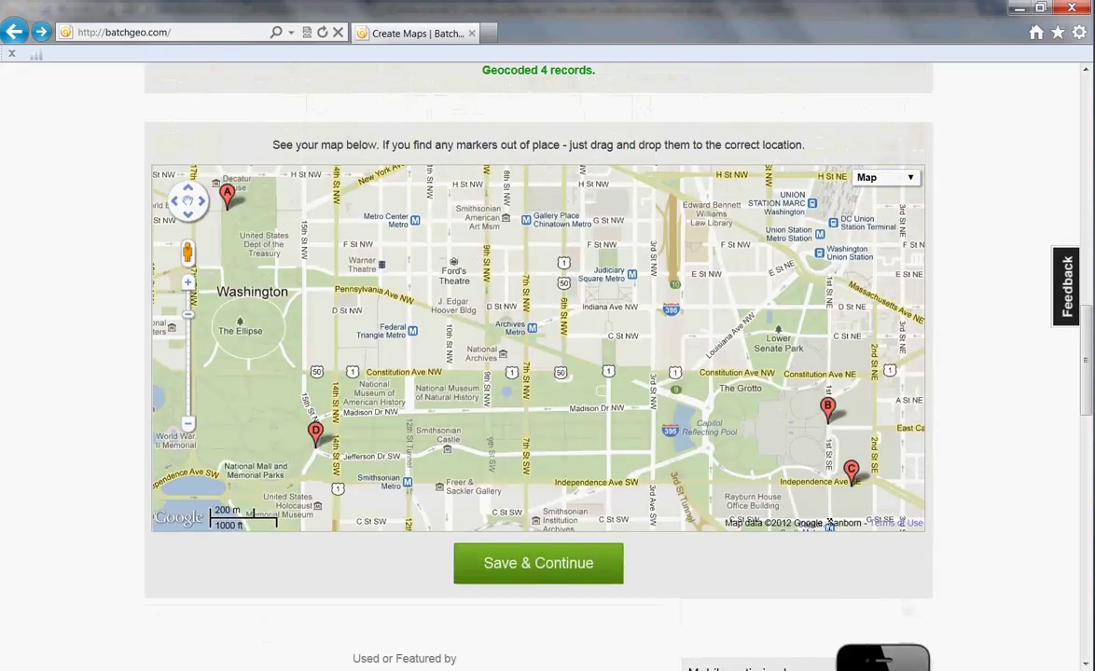
Save the map as unlisted, titled 'DC monuments', with the user's e-mail address.
left_click(538, 569)
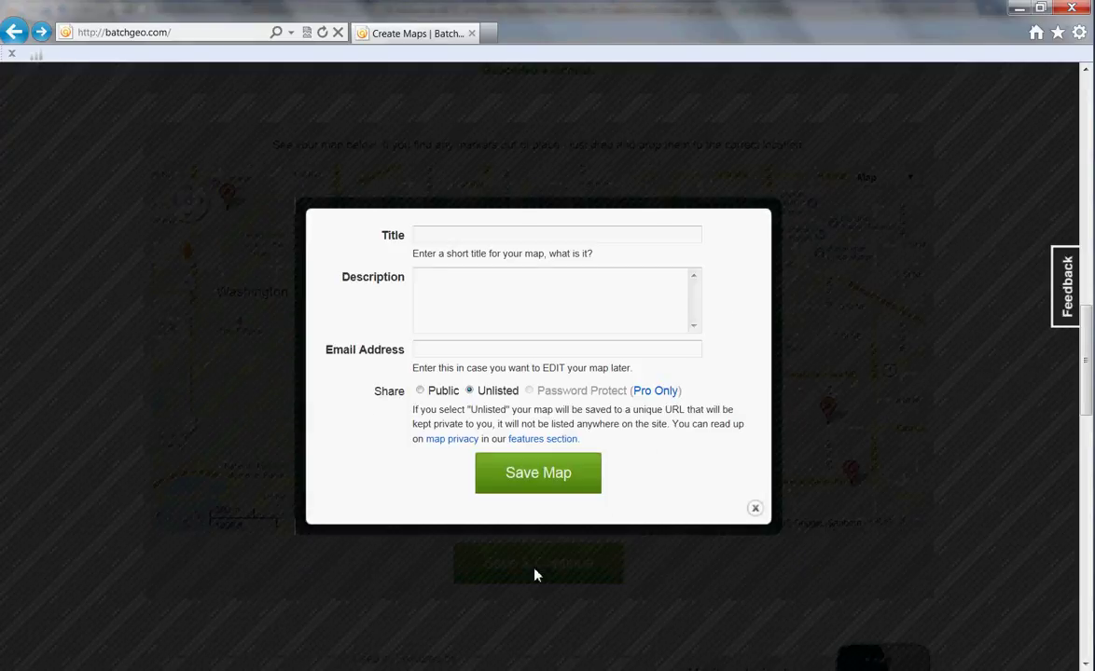
left_click(531, 240)
type("DC monuments")
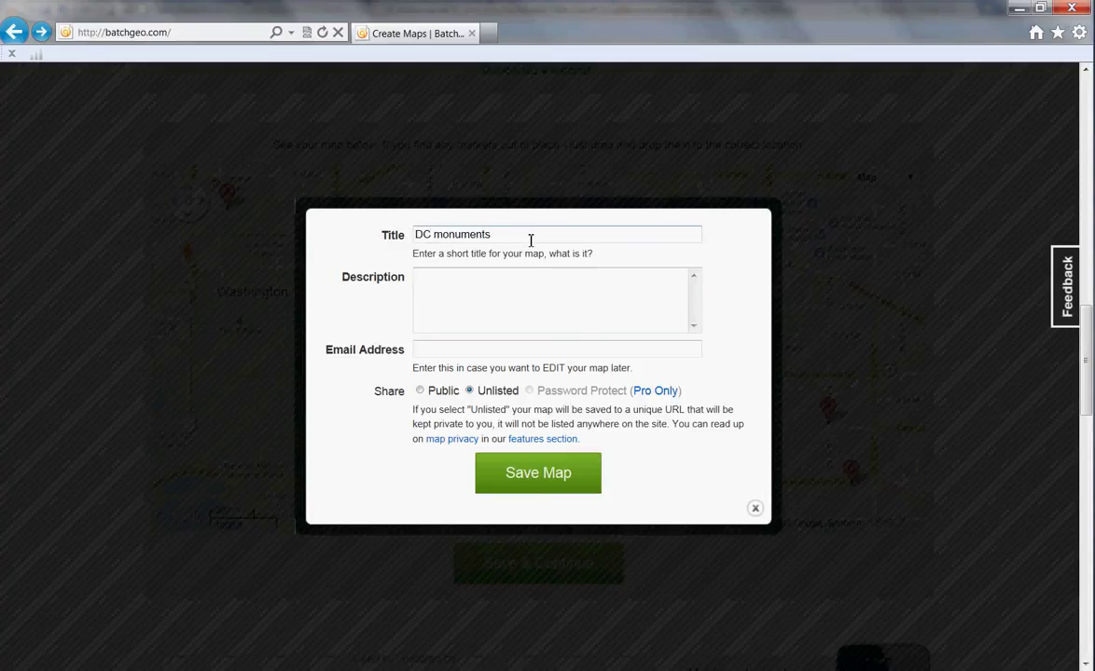
key("Tab")
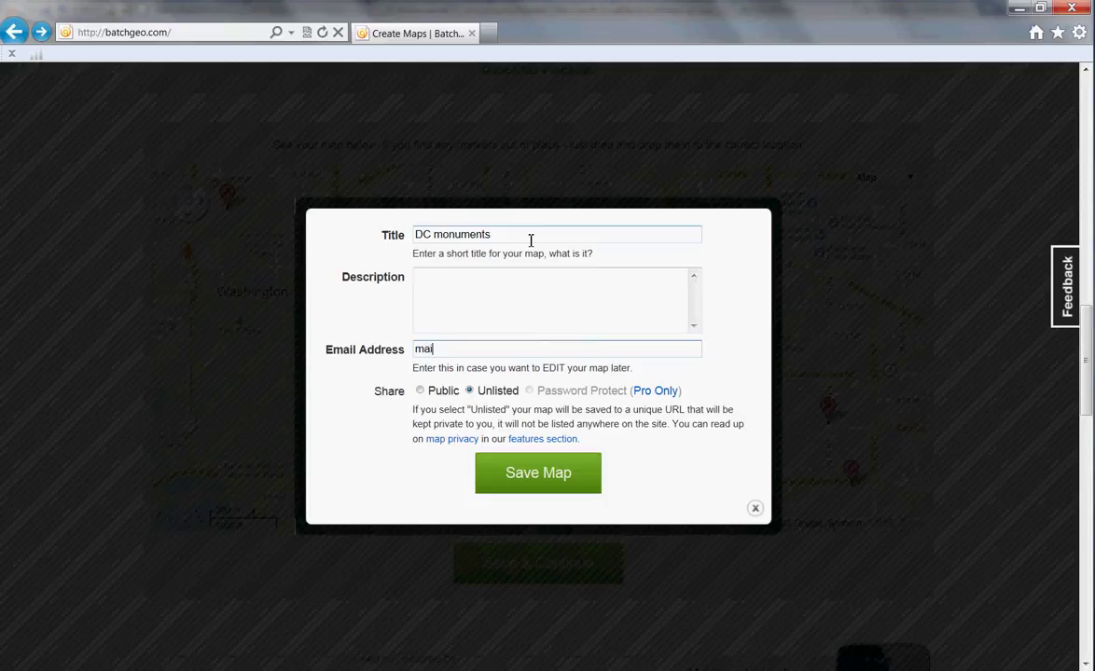
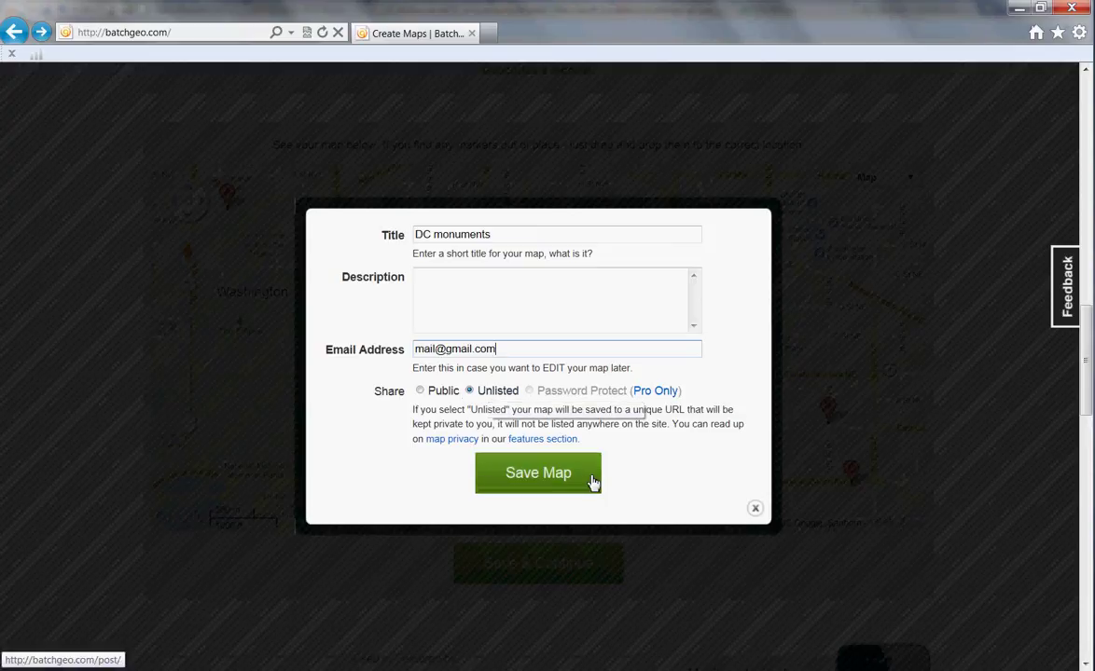
left_click(551, 478)
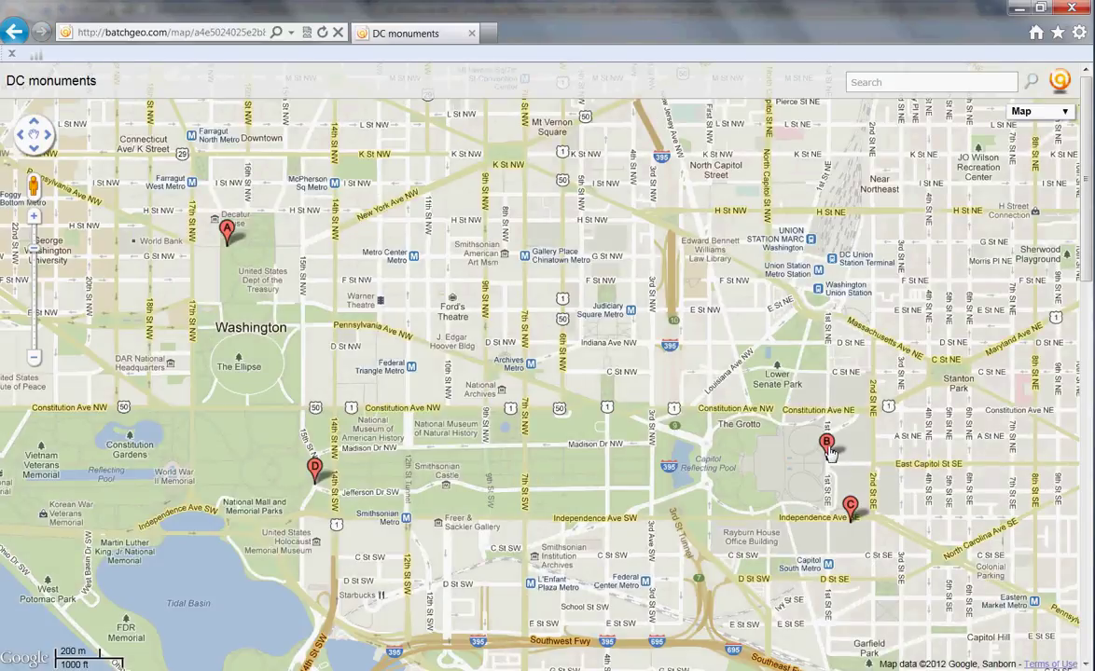
View marker B's Capitol popup, then marker C's Library of Congress photo.
left_click(827, 446)
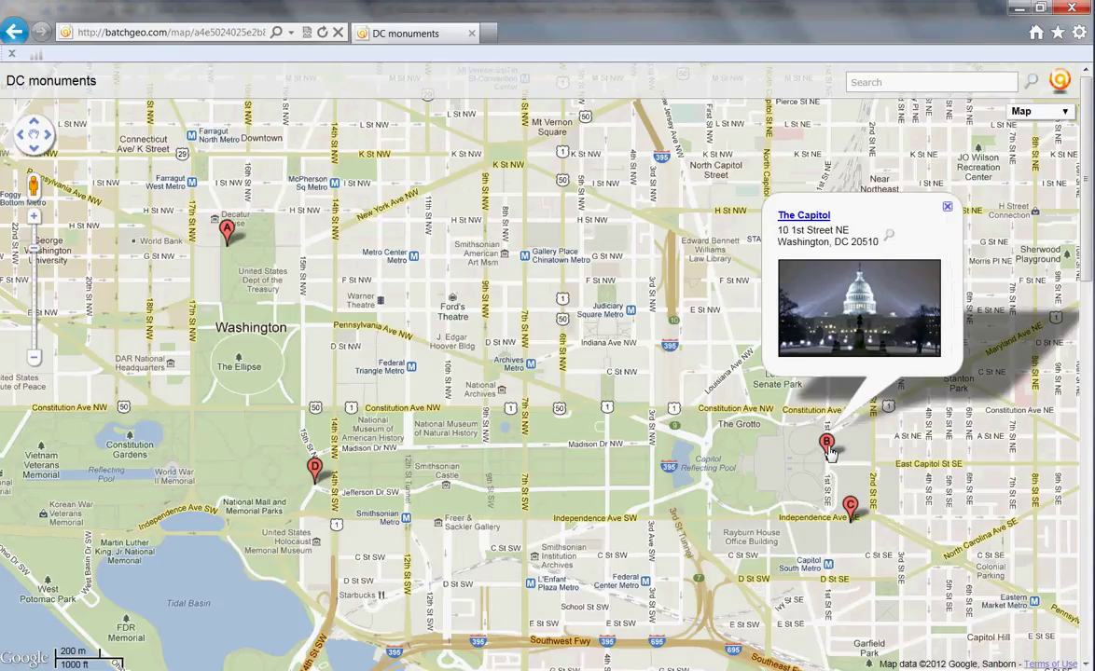
left_click(851, 508)
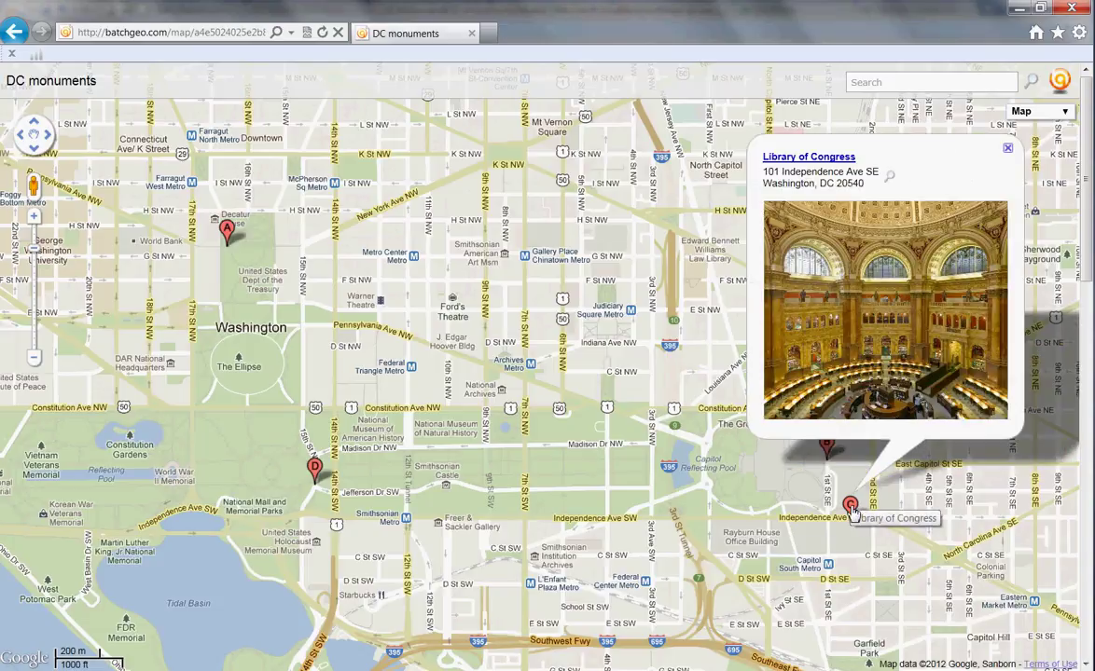